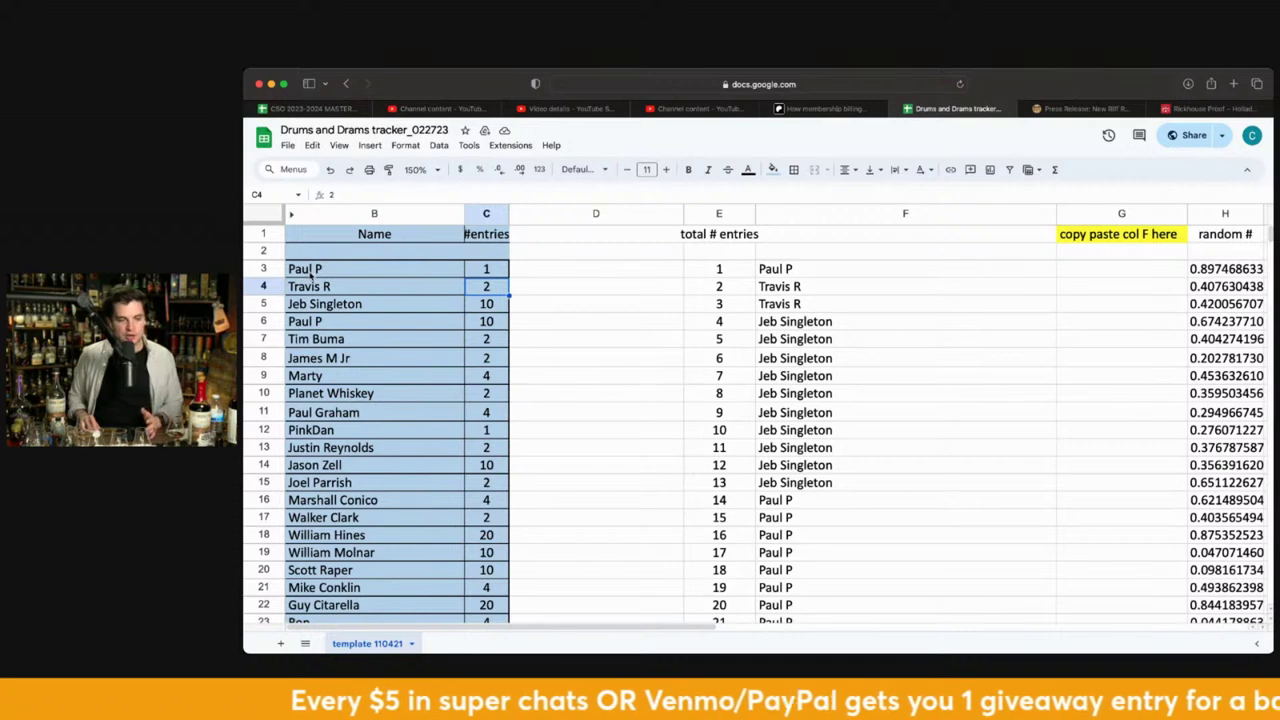
Compare the entry counts of the first entrants in rows 3 to 5 with the repeated names in column F.
left_click(484, 268)
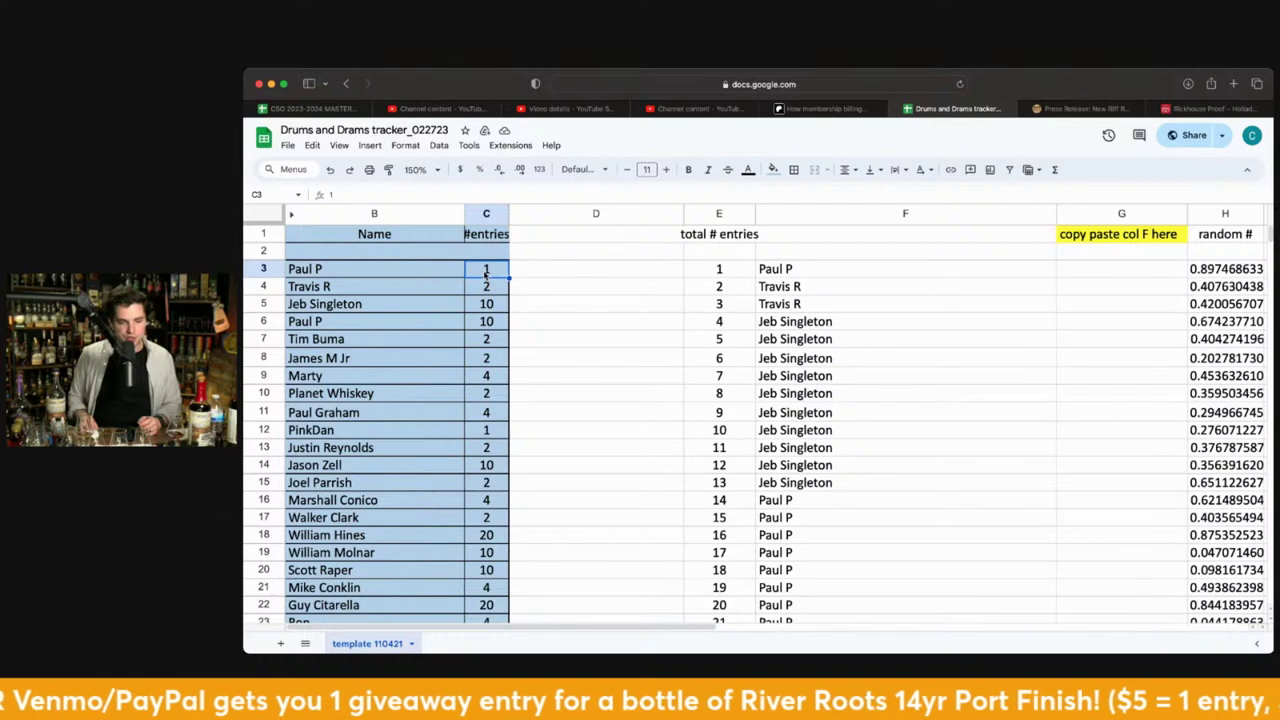
left_click(408, 289)
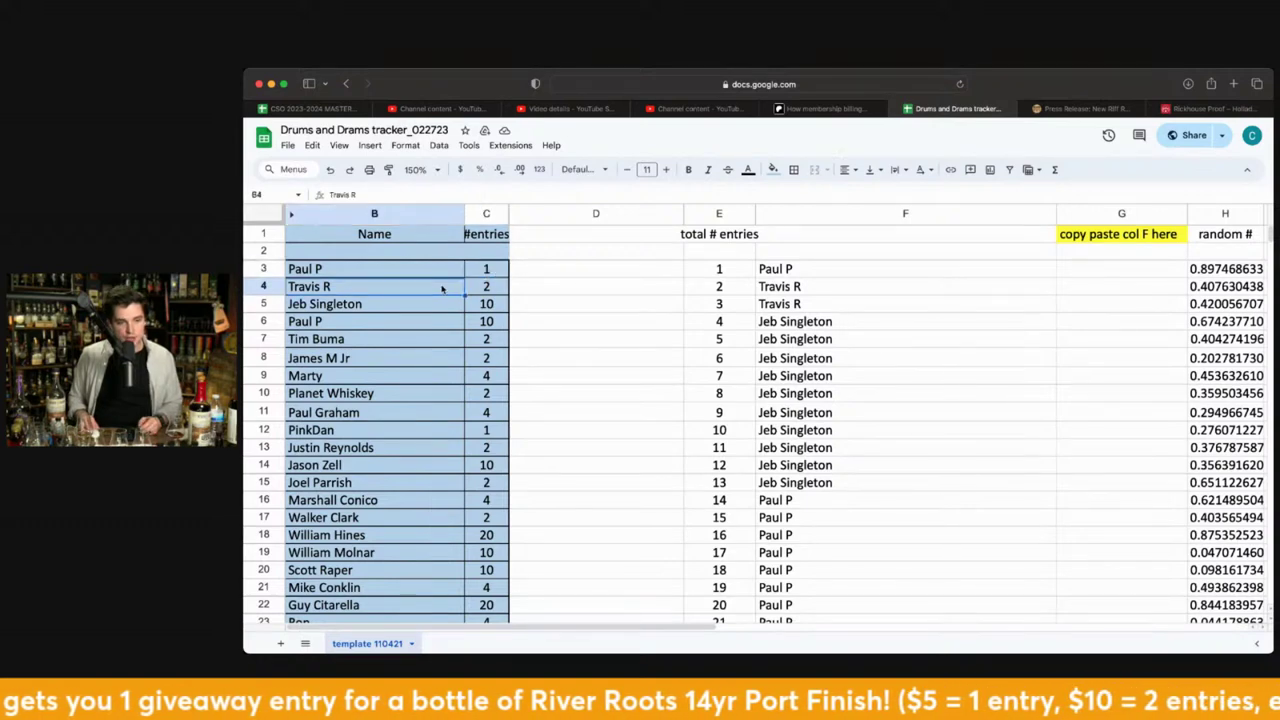
left_click(486, 287)
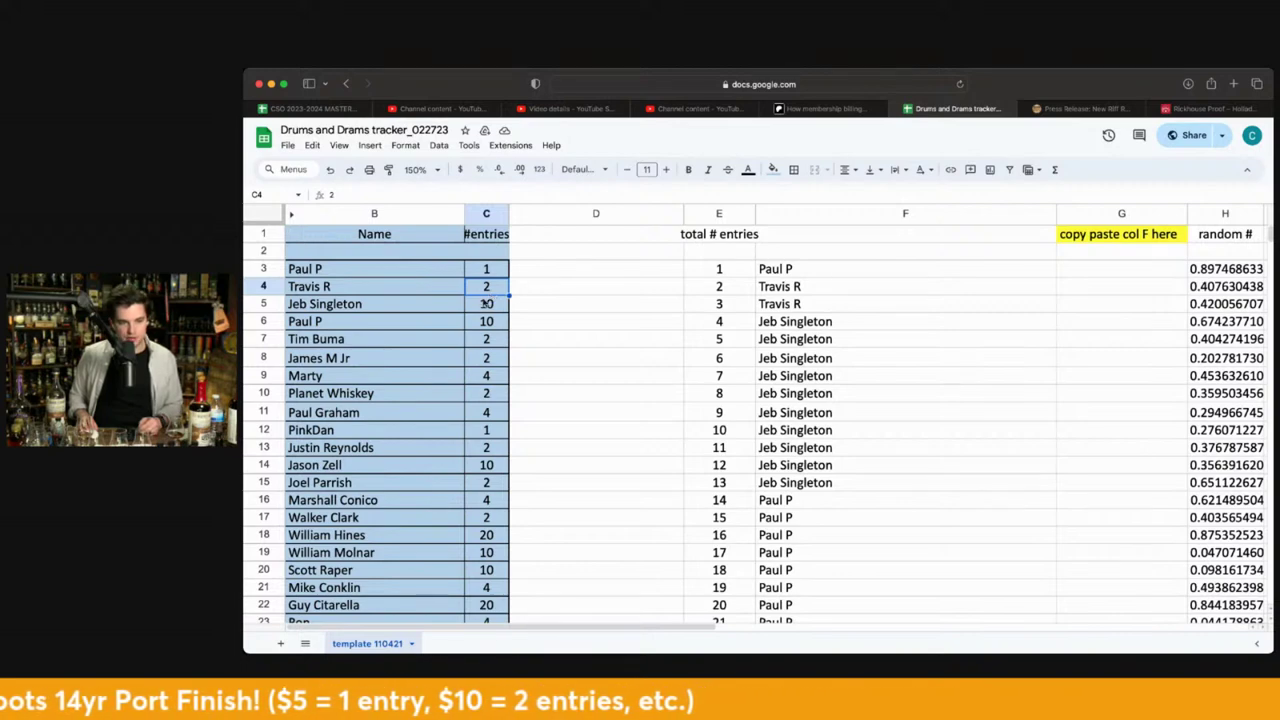
left_click(492, 305)
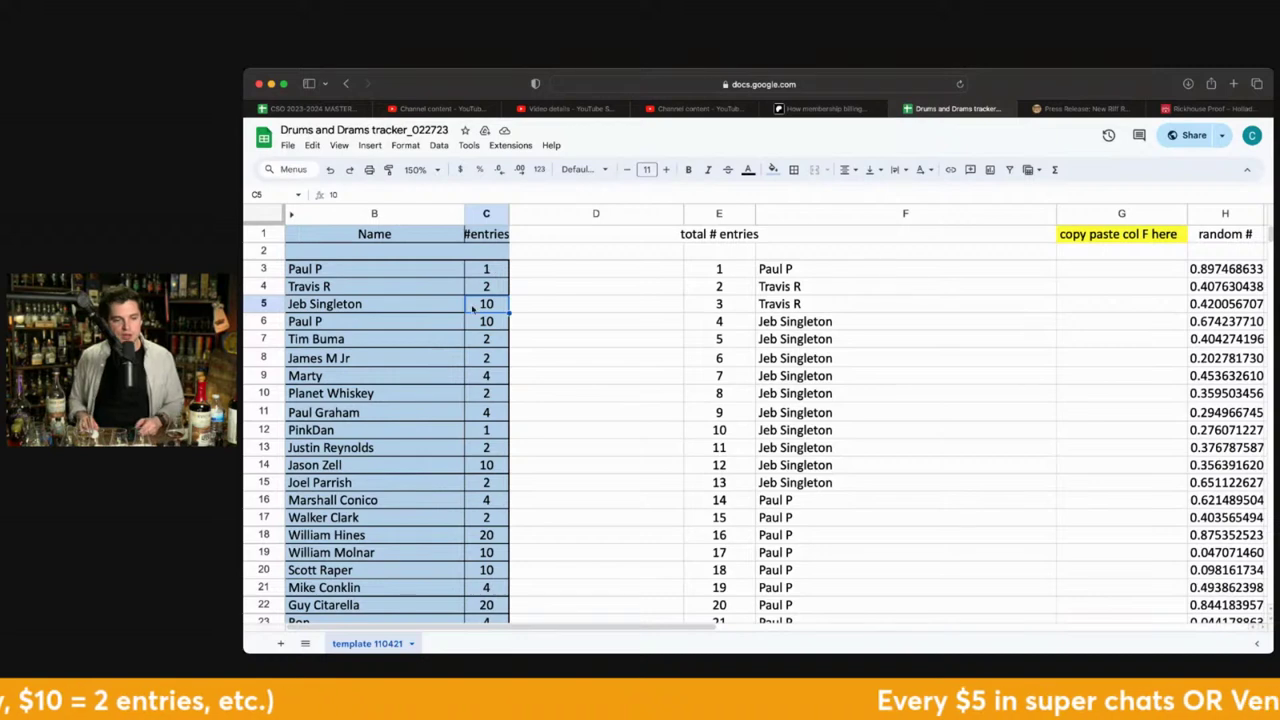
scroll(474, 310, "down", 3)
scroll(473, 309, "up", 2)
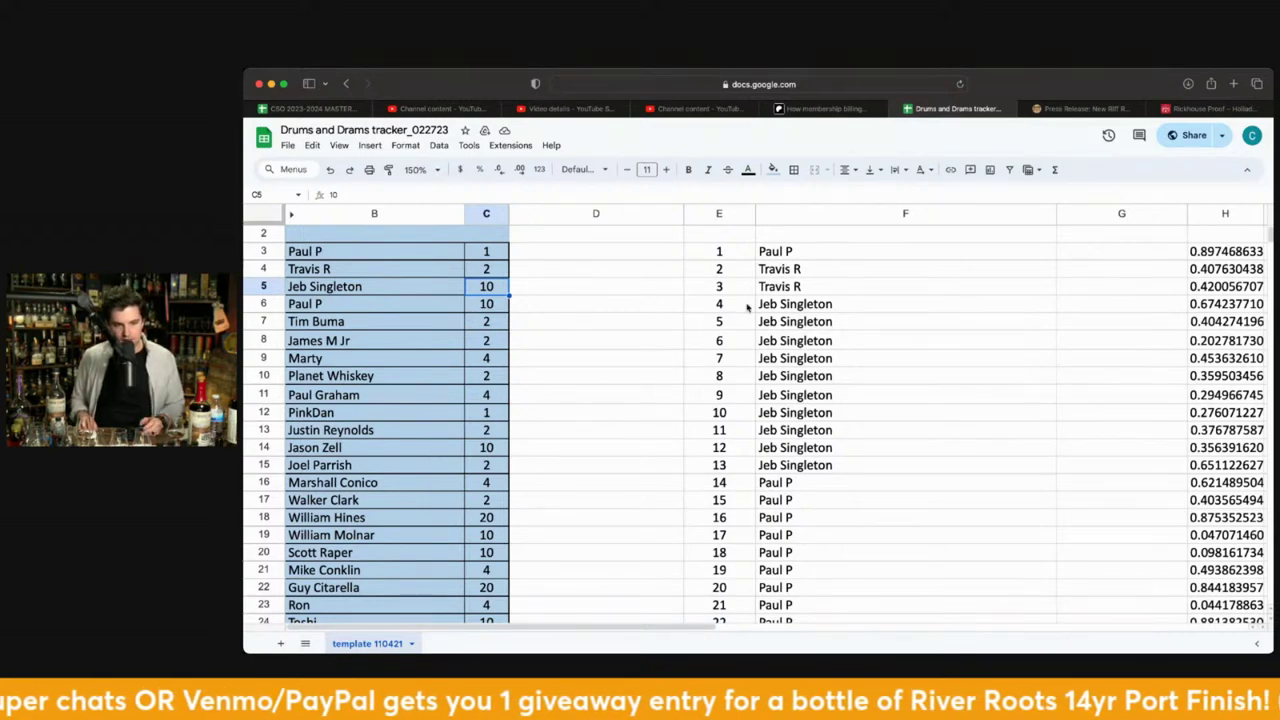
left_click(789, 305)
left_click(778, 364)
left_click(798, 454)
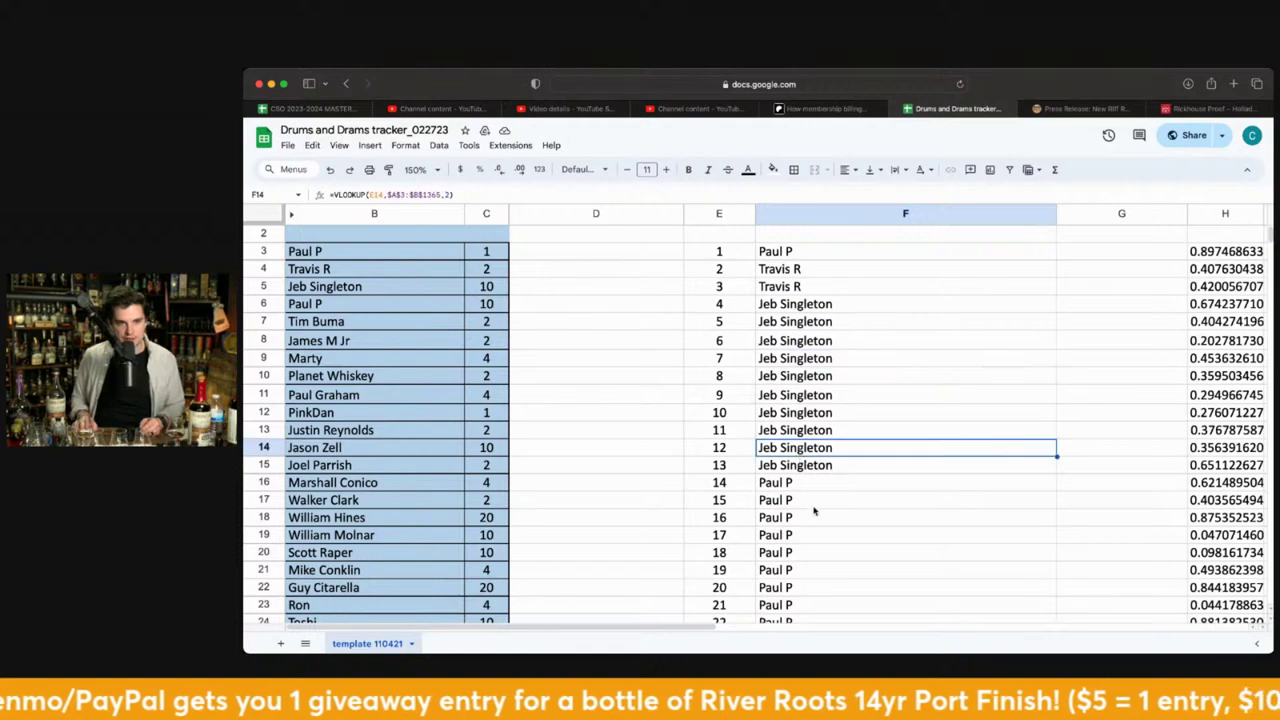
left_click(814, 507)
Check the entrant names in column B from row 3 through row 24.
left_click(330, 255)
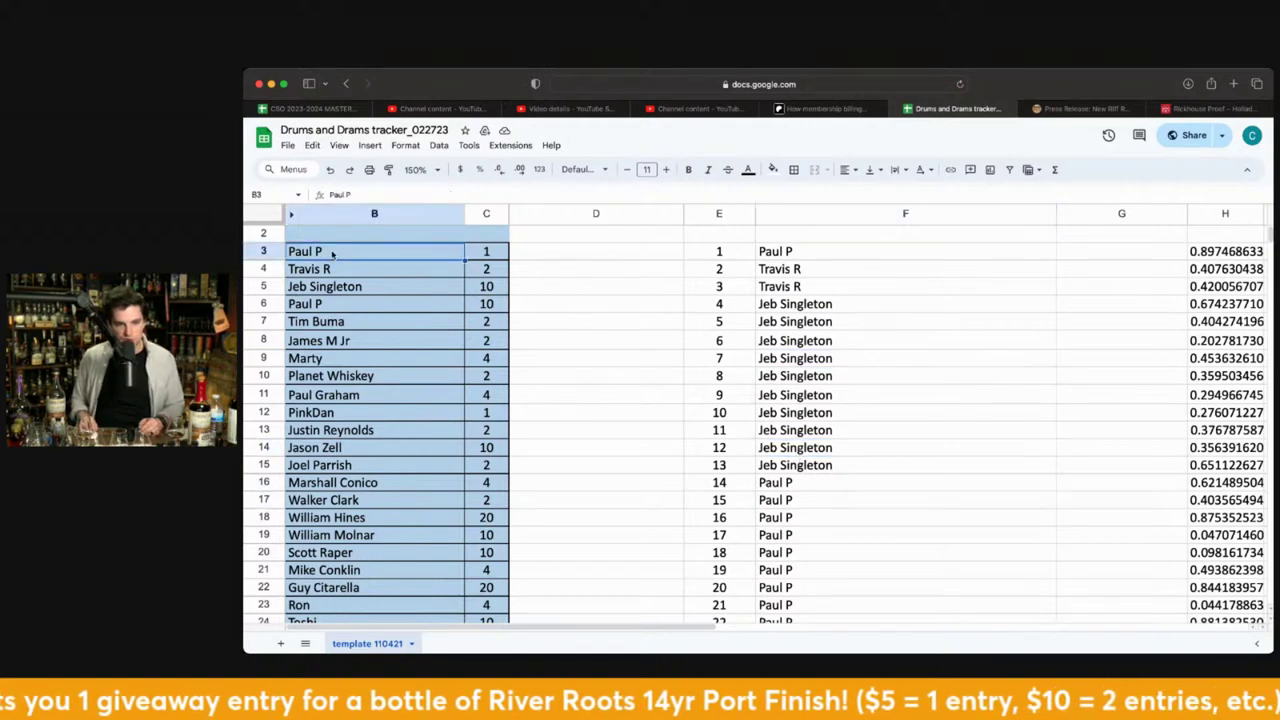
left_click(308, 604)
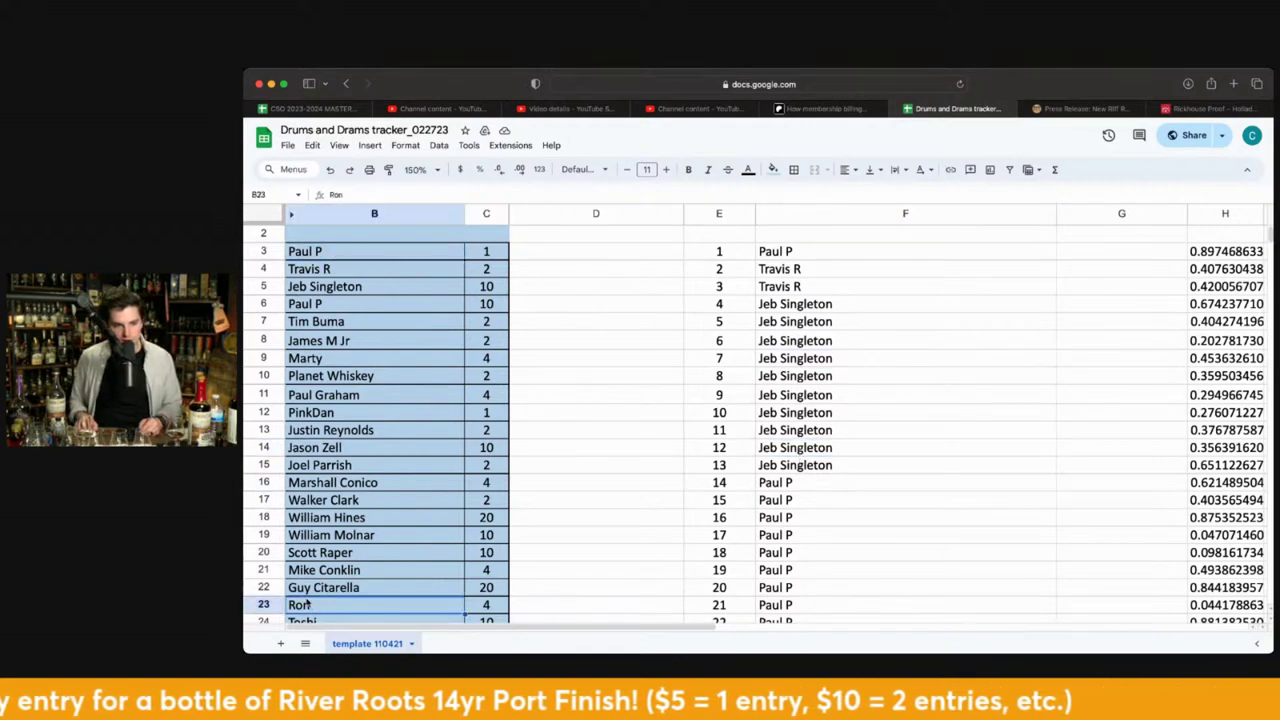
left_click(302, 256)
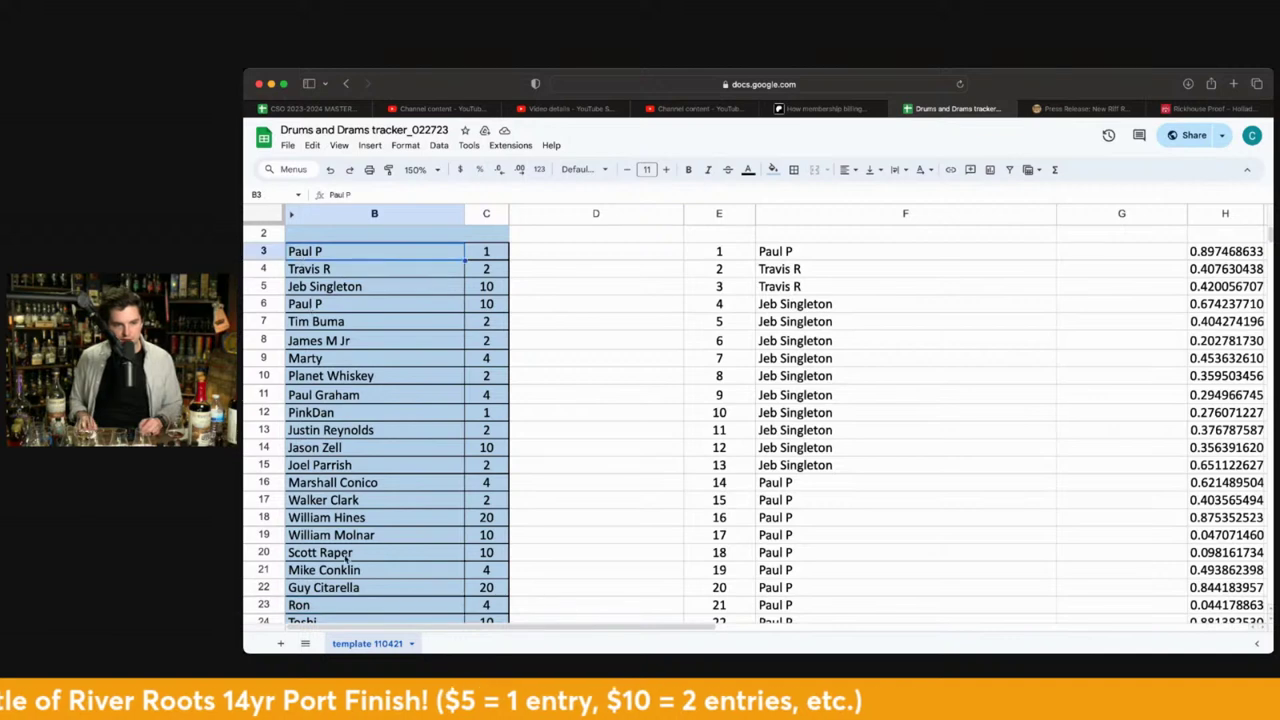
left_click(317, 608)
left_click(312, 621)
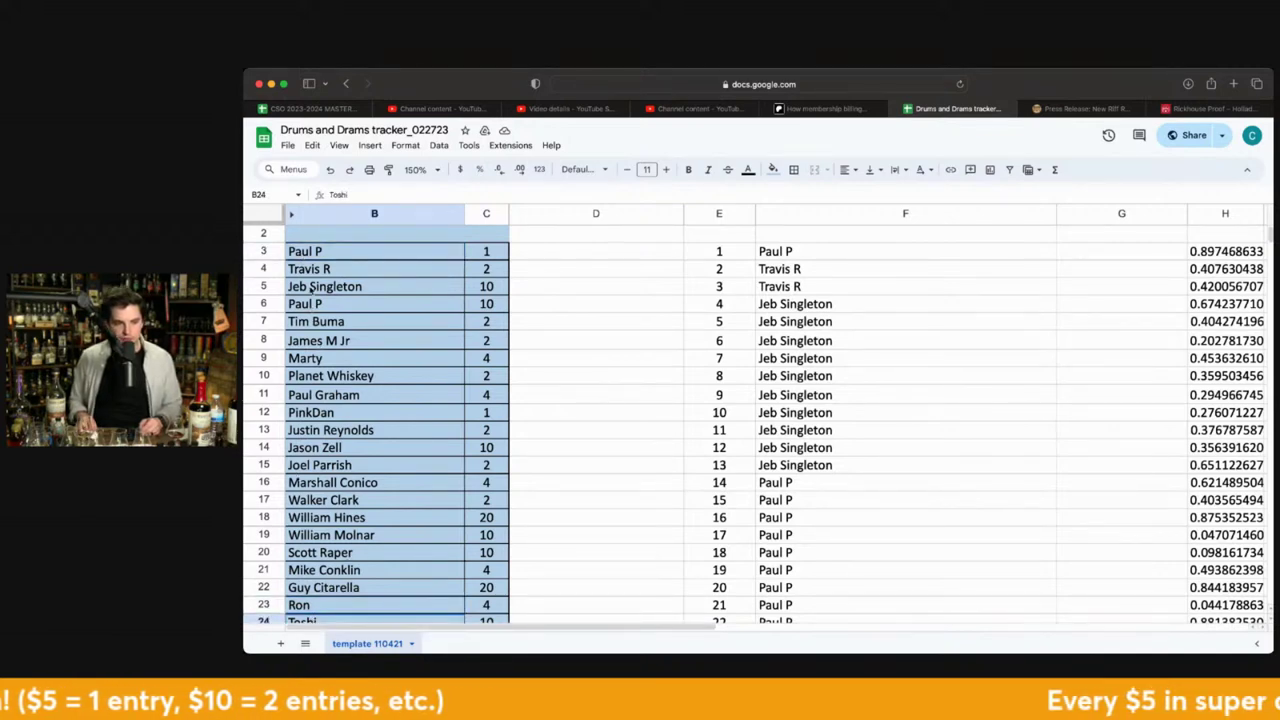
left_click(307, 252)
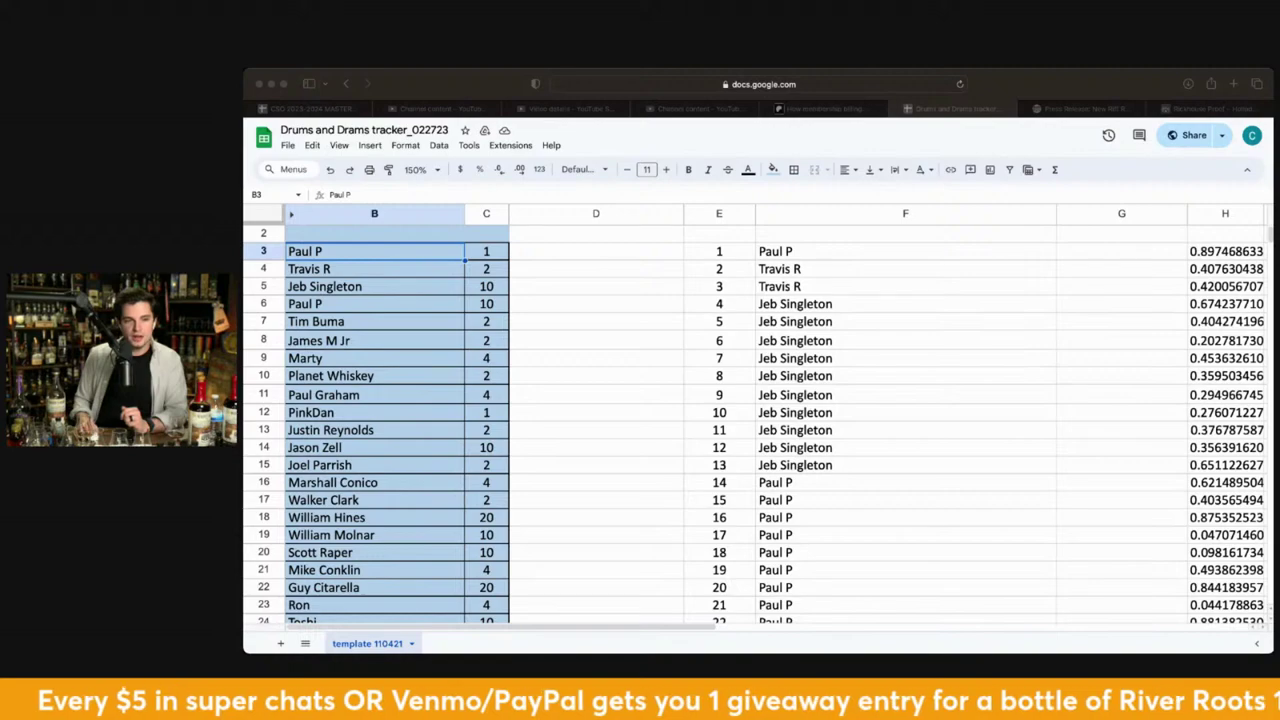
Review the remaining entrants and their entry counts in columns B and C, down to the last filled row 41.
key("super+Tab")
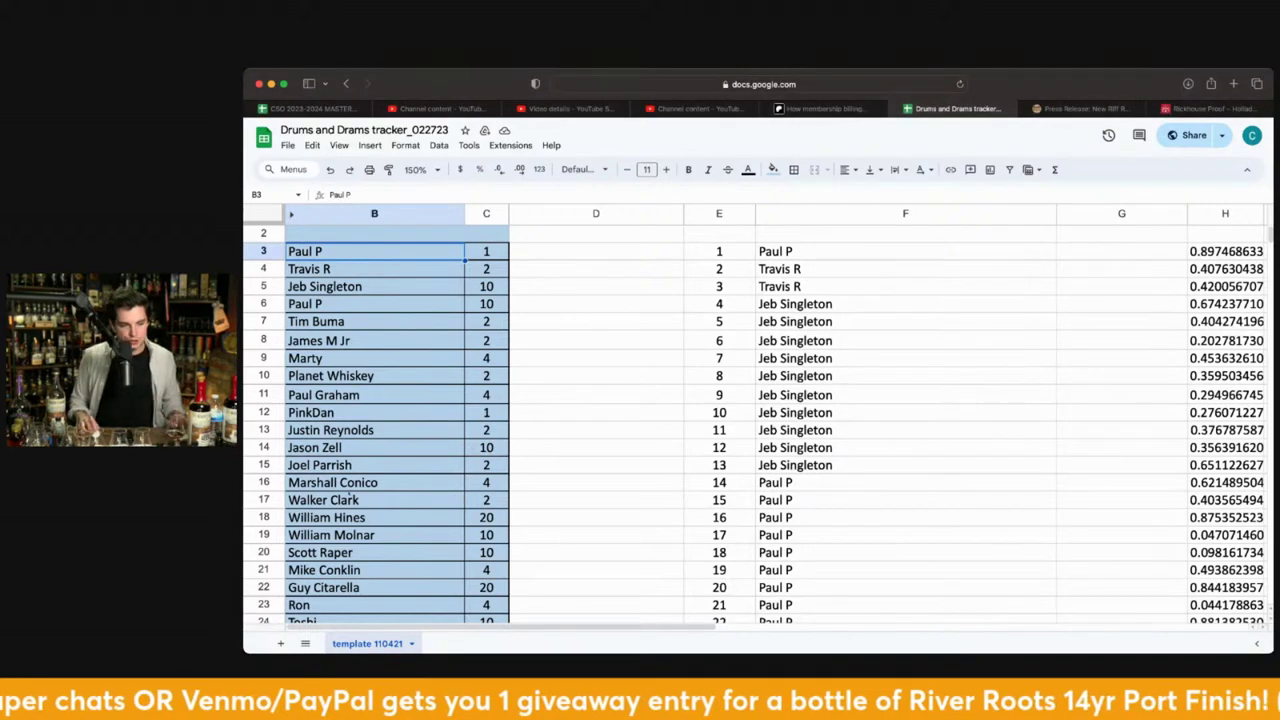
scroll(345, 449, "down", 5)
scroll(350, 500, "right", 4)
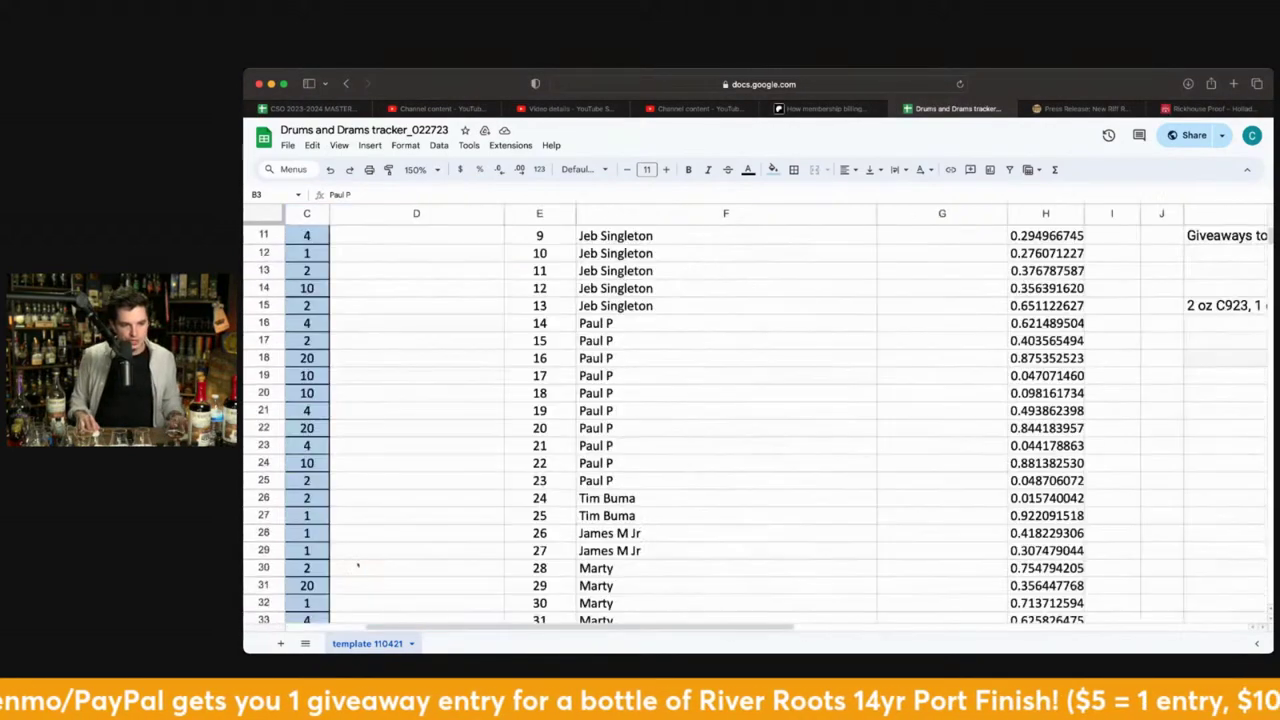
scroll(355, 563, "left", 4)
scroll(355, 563, "down", 3)
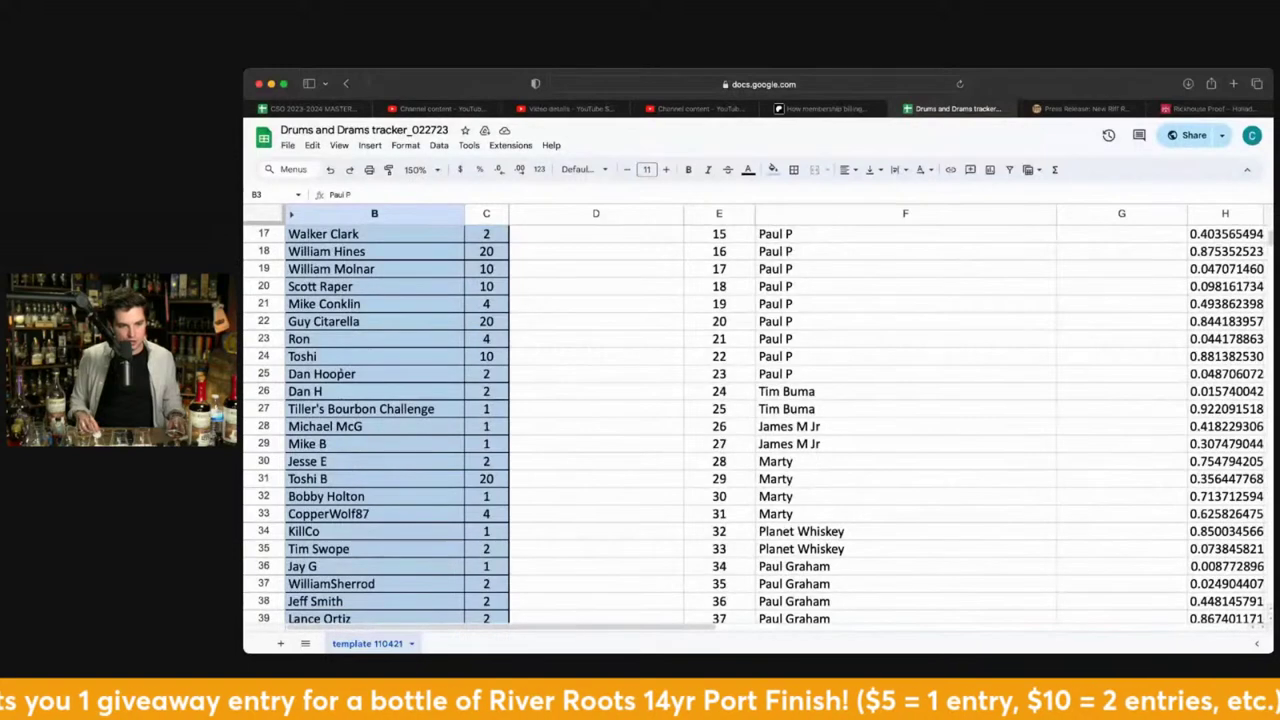
scroll(760, 426, "down", 2)
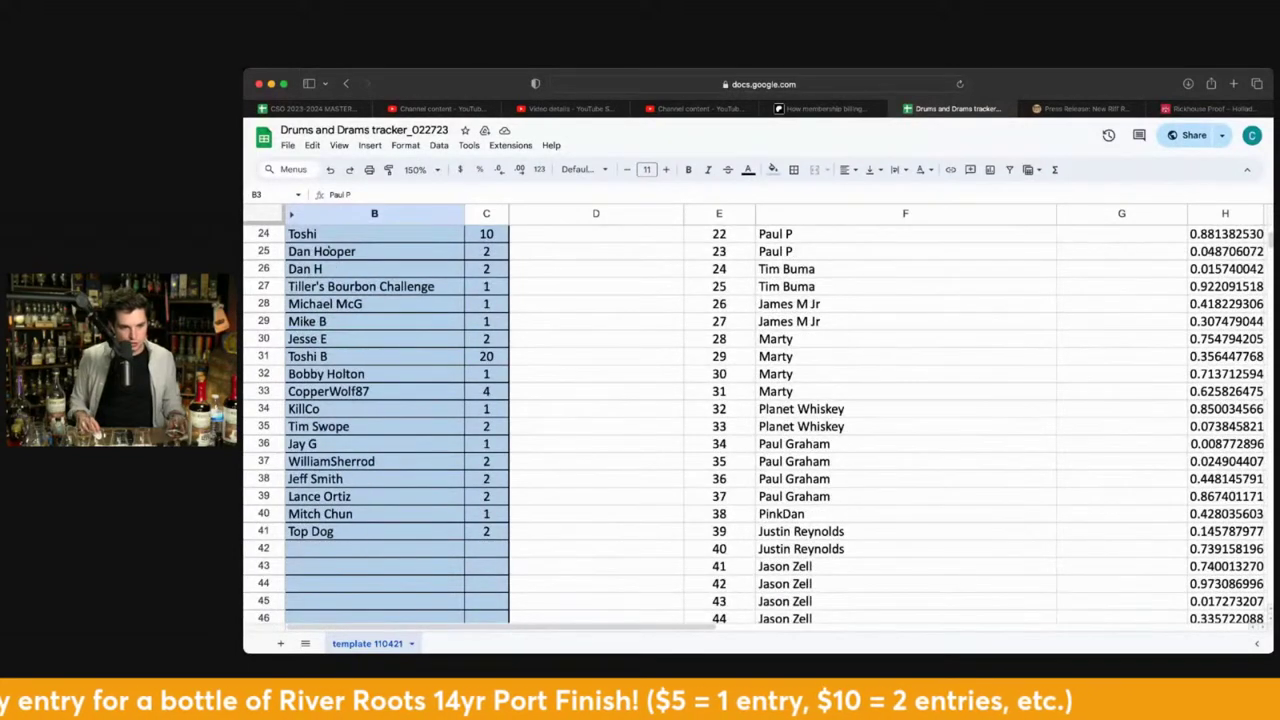
left_click_drag(330, 236, 490, 620)
left_click(467, 533)
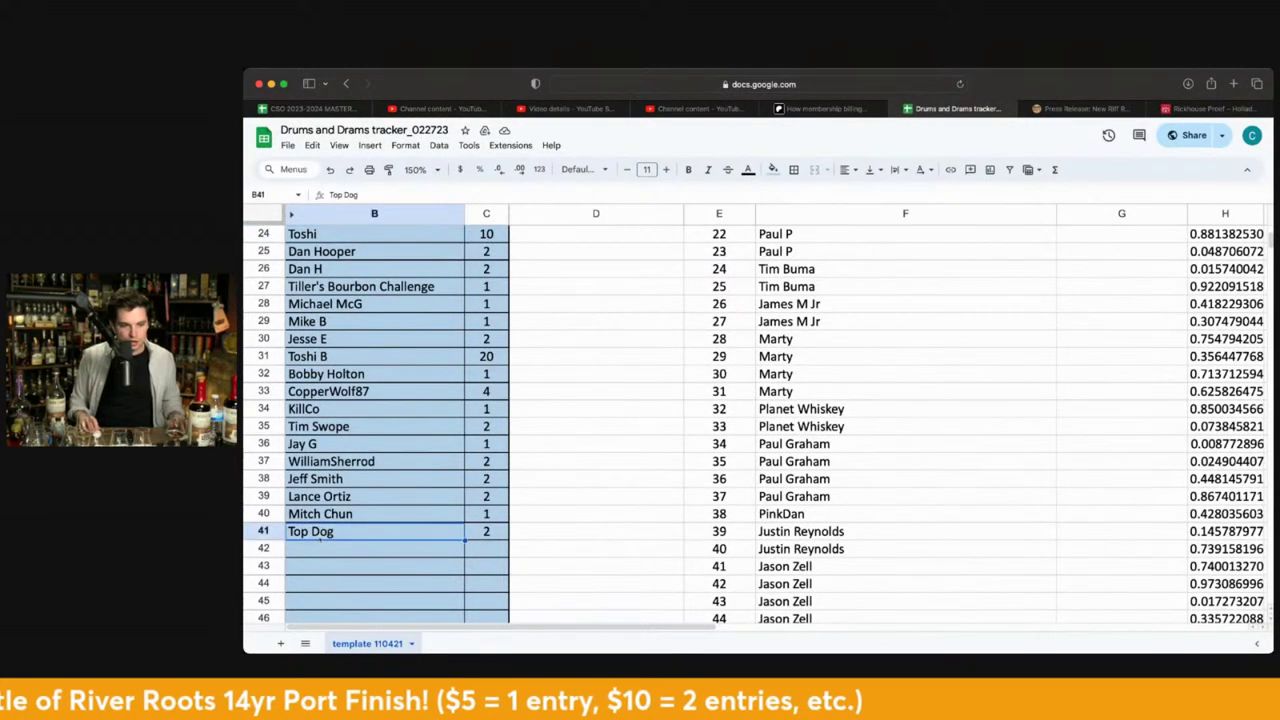
left_click(319, 497)
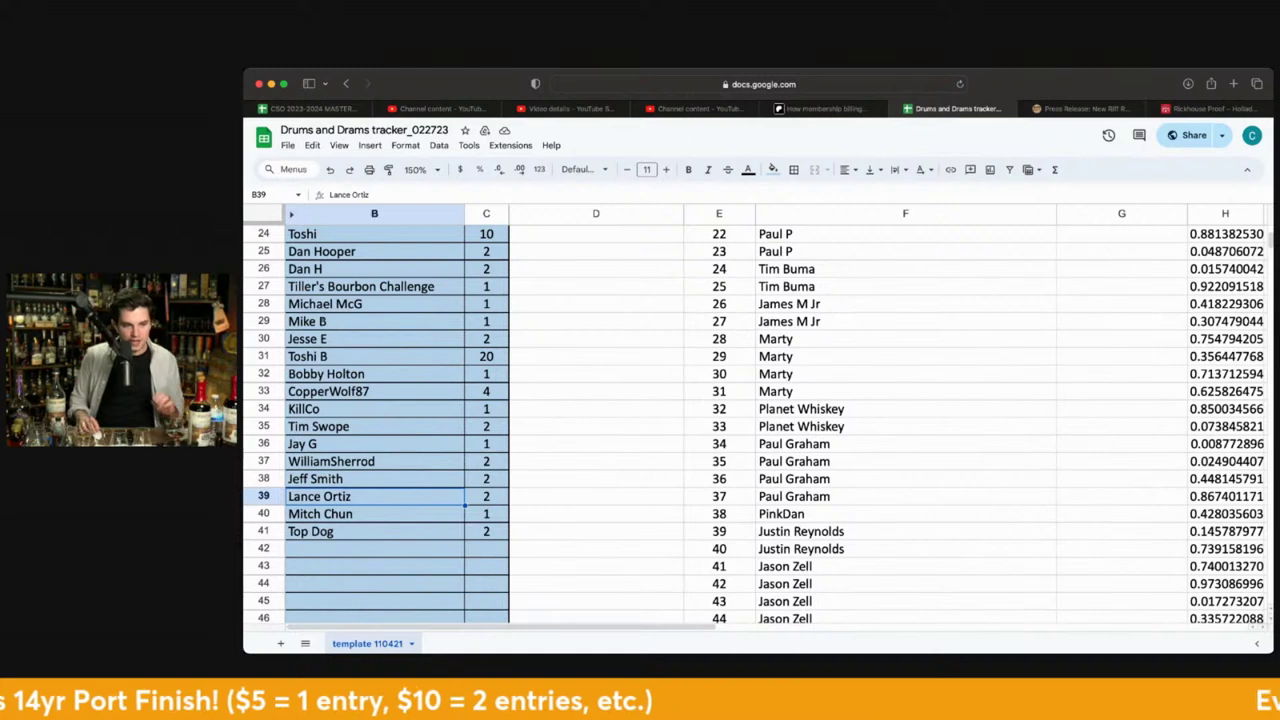
left_click(348, 270)
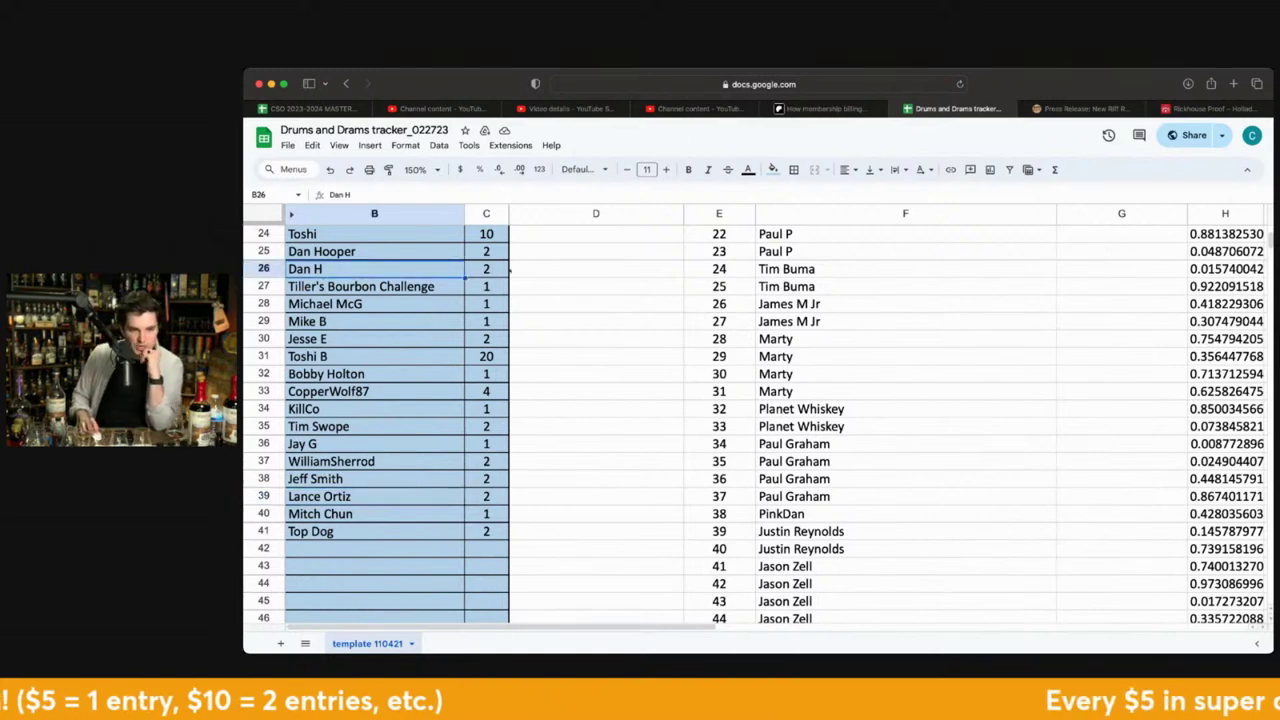
left_click(492, 269)
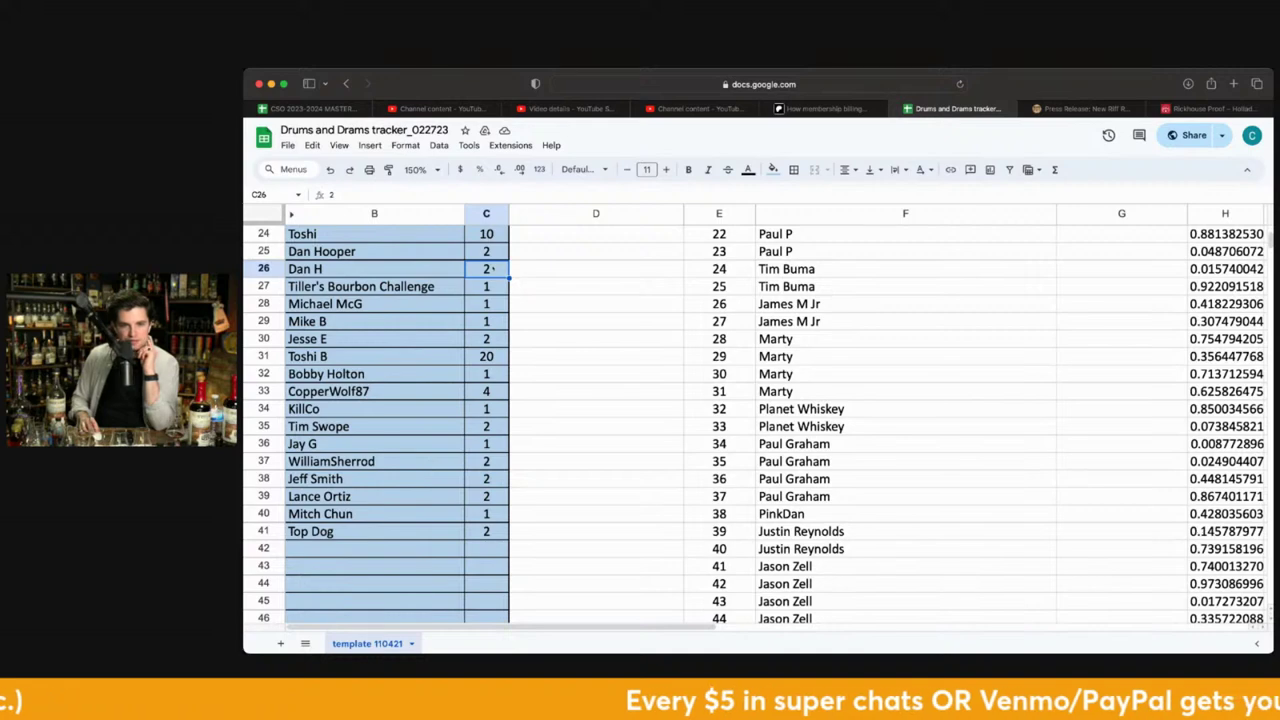
left_click(473, 531)
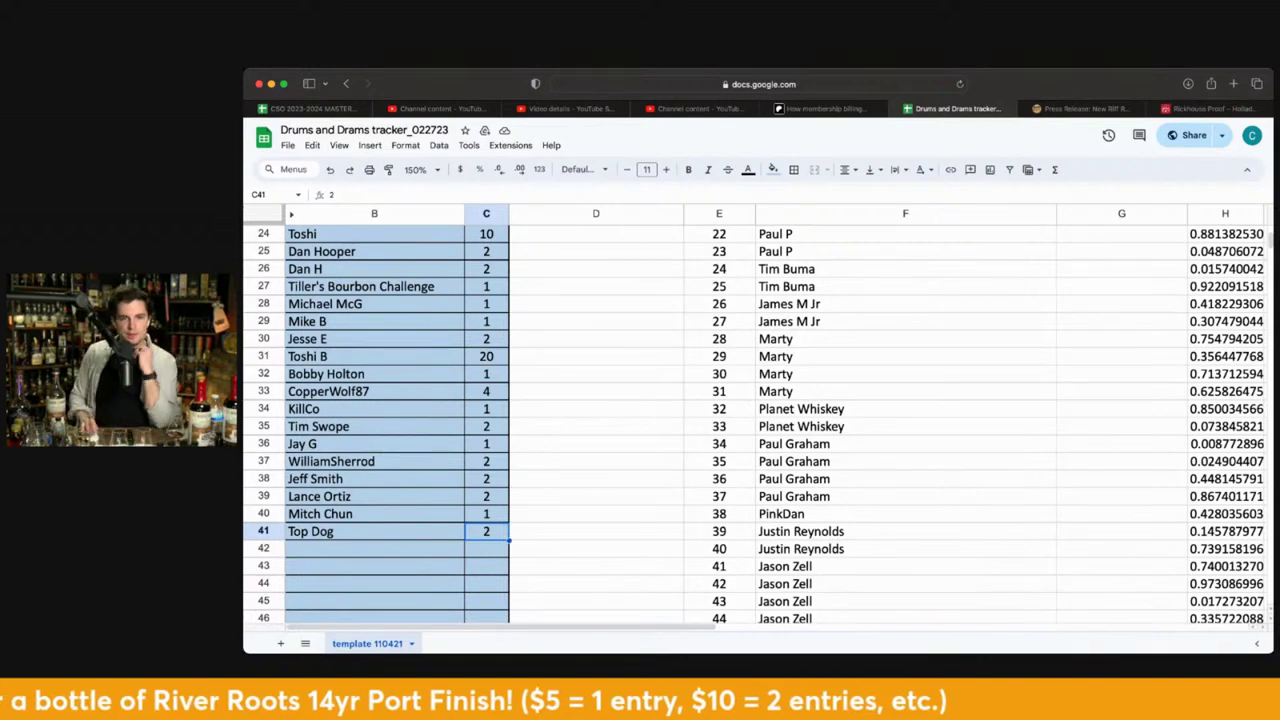
Copy the full expanded list of entrant names in column F, from F3 to F184.
scroll(1071, 286, "up", 10)
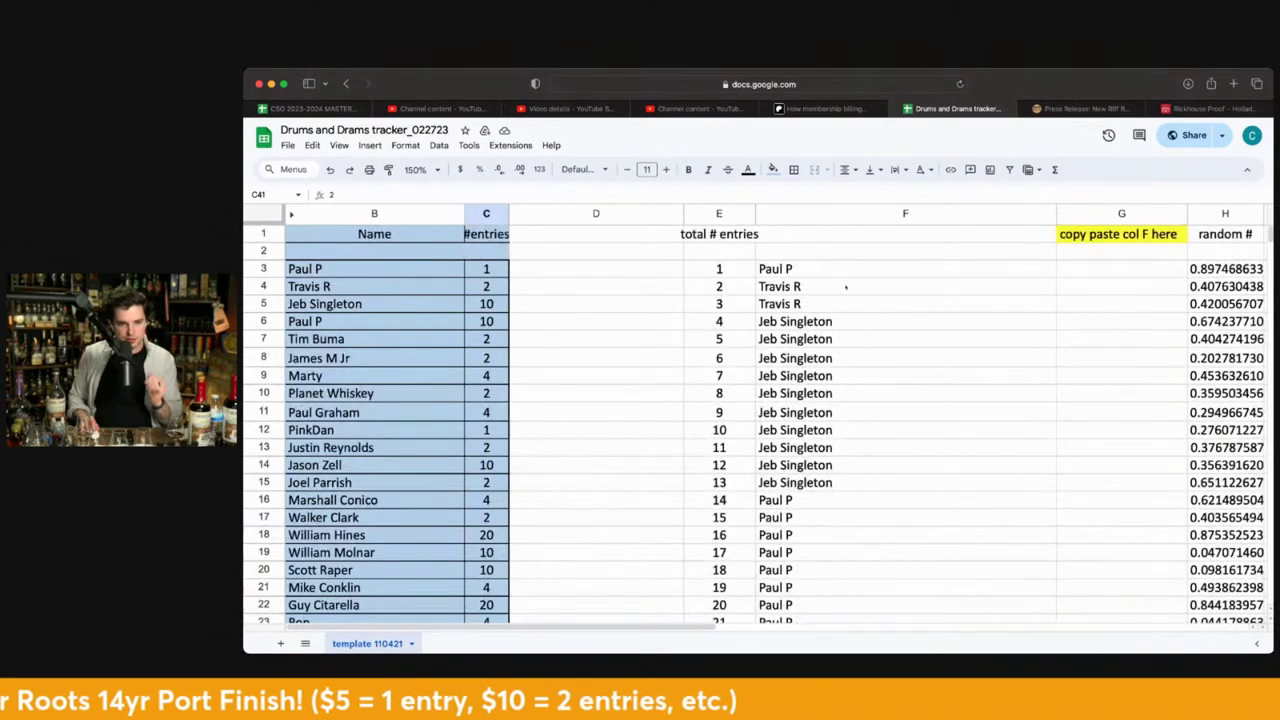
left_click(846, 268)
scroll(799, 375, "down", 20)
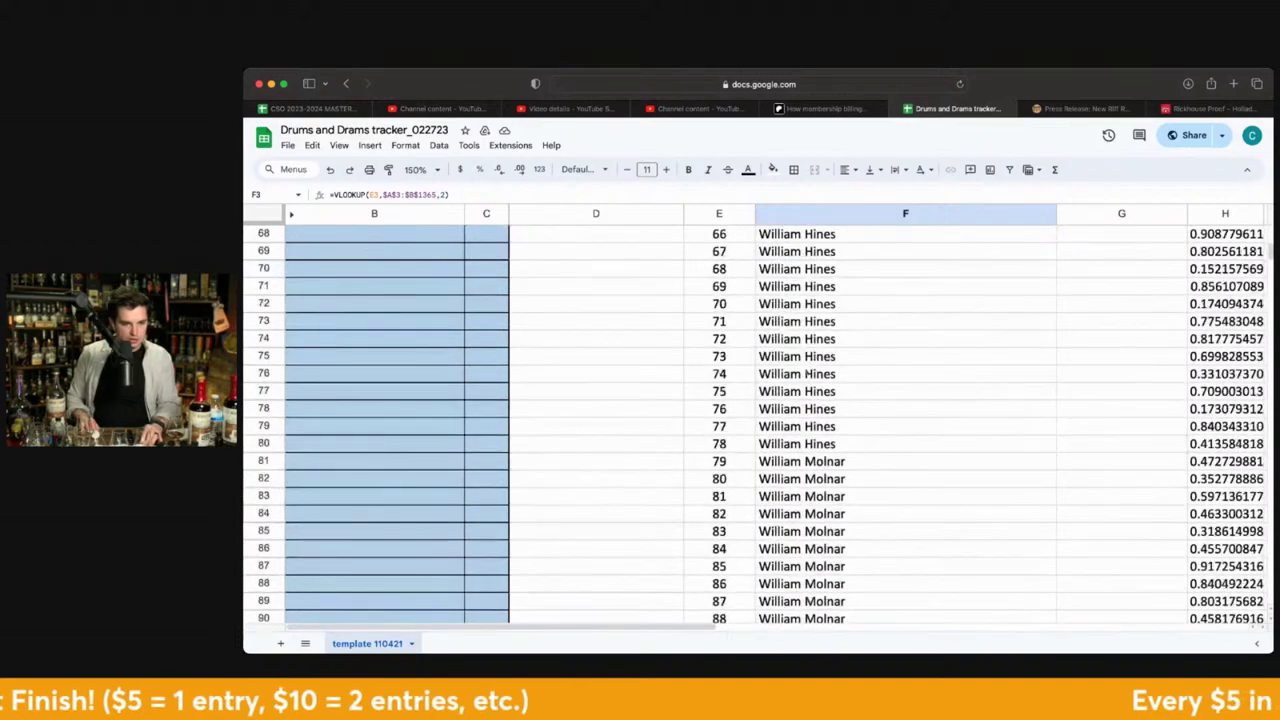
scroll(799, 375, "down", 20)
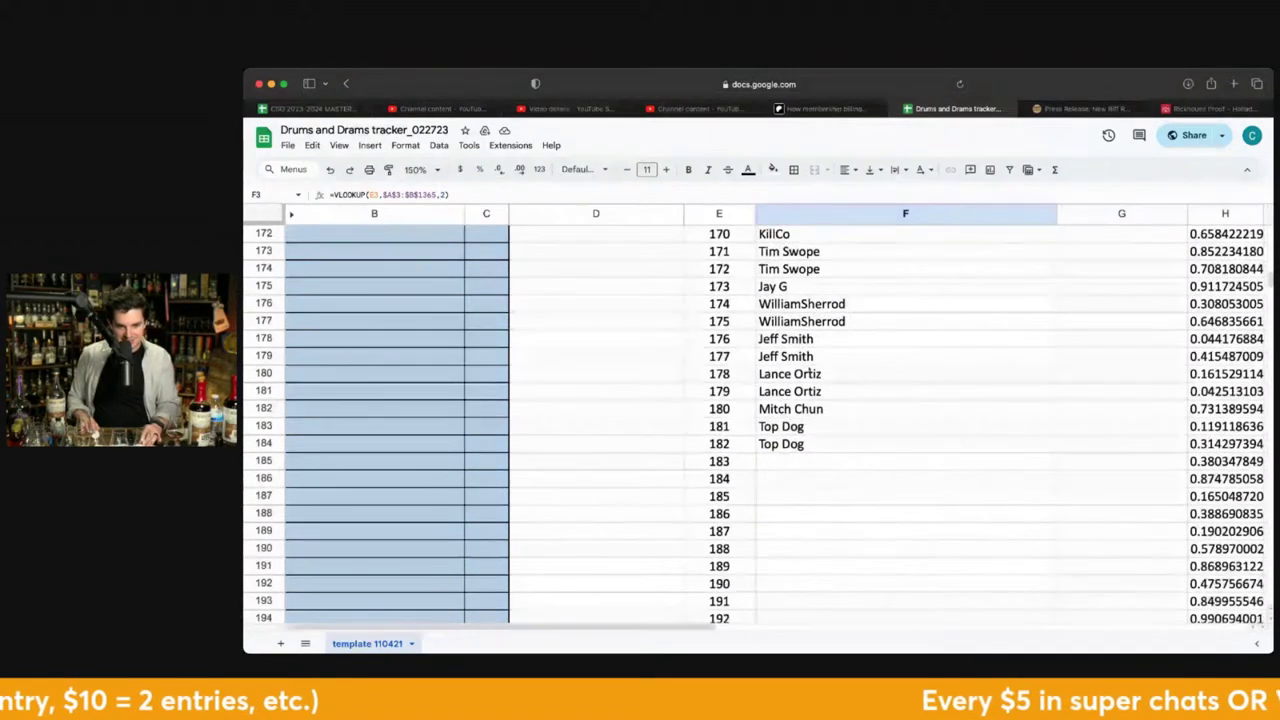
left_click(800, 443, "shift")
key("super+c")
Open random.org in a new browser tab and go to its List Randomizer.
left_click(1233, 84)
type("random.org")
key("Return")
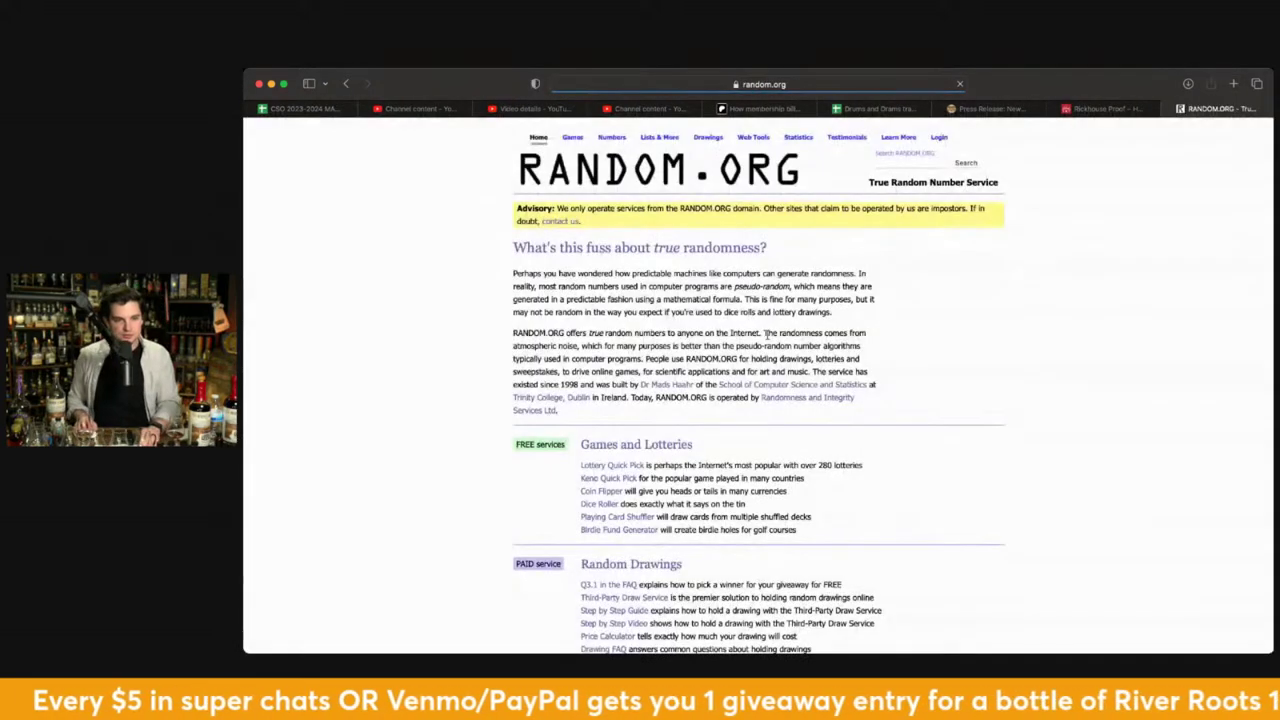
mouse_move(717, 151)
left_click(664, 149)
Paste the copied entrant names into the list items field, randomize them and go to the end of the results.
left_click(611, 380)
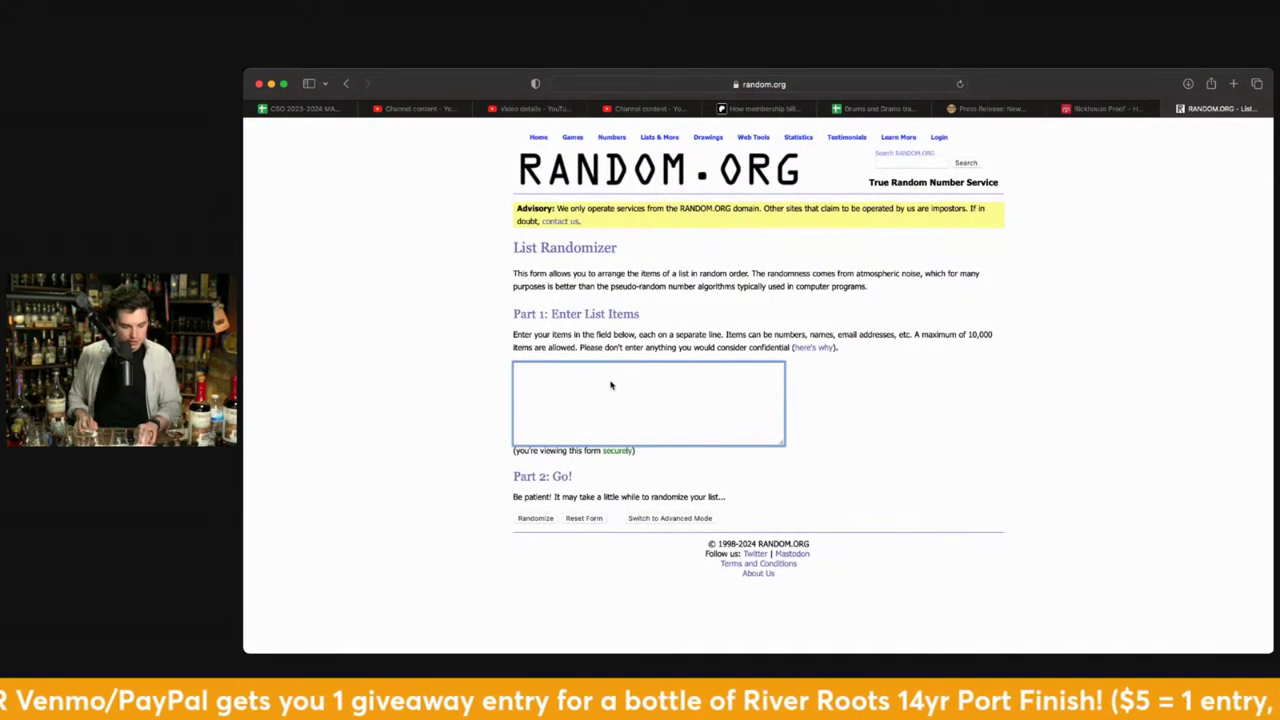
key("super+v")
scroll(609, 397, "up", 15)
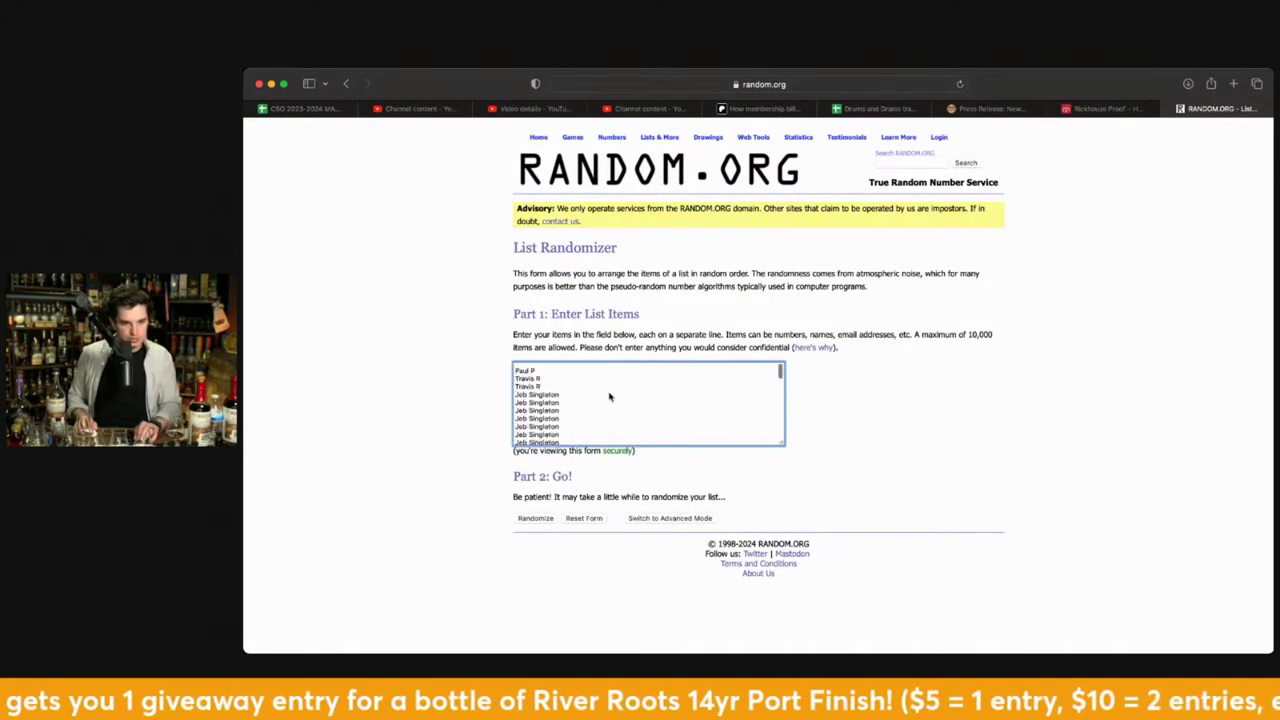
left_click(533, 518)
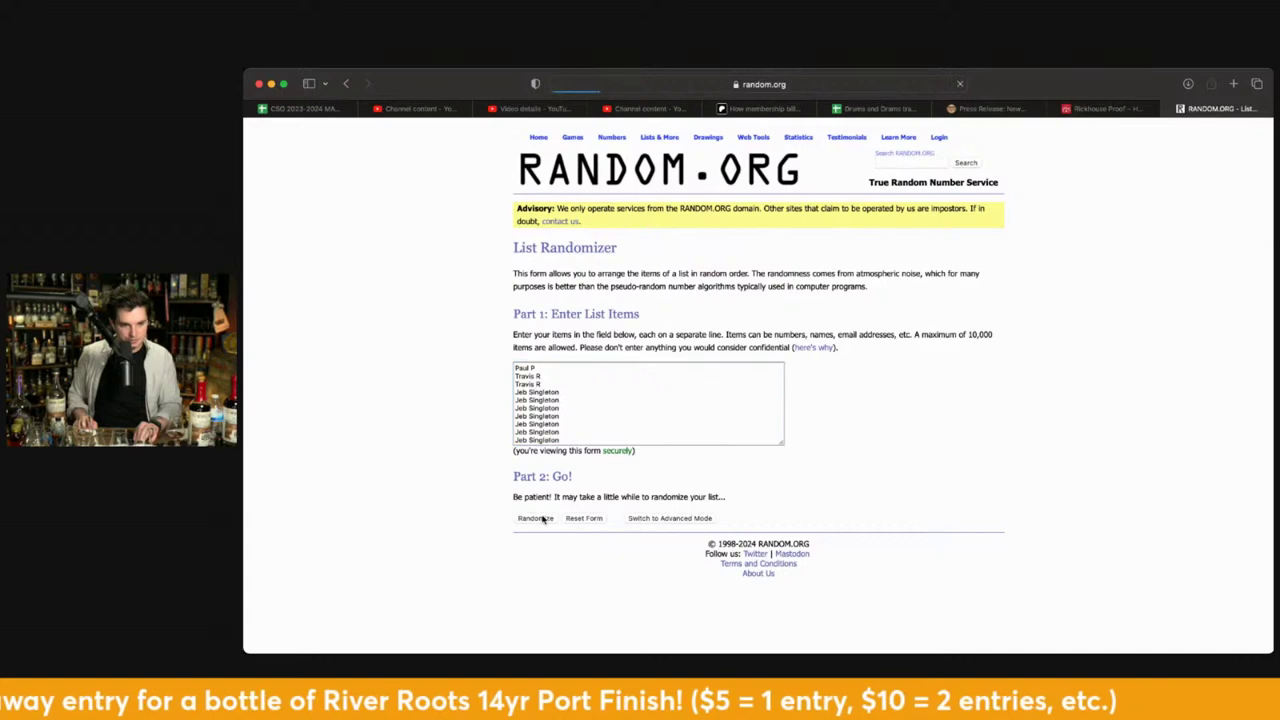
scroll(541, 493, "down", 10)
scroll(541, 493, "down", 10)
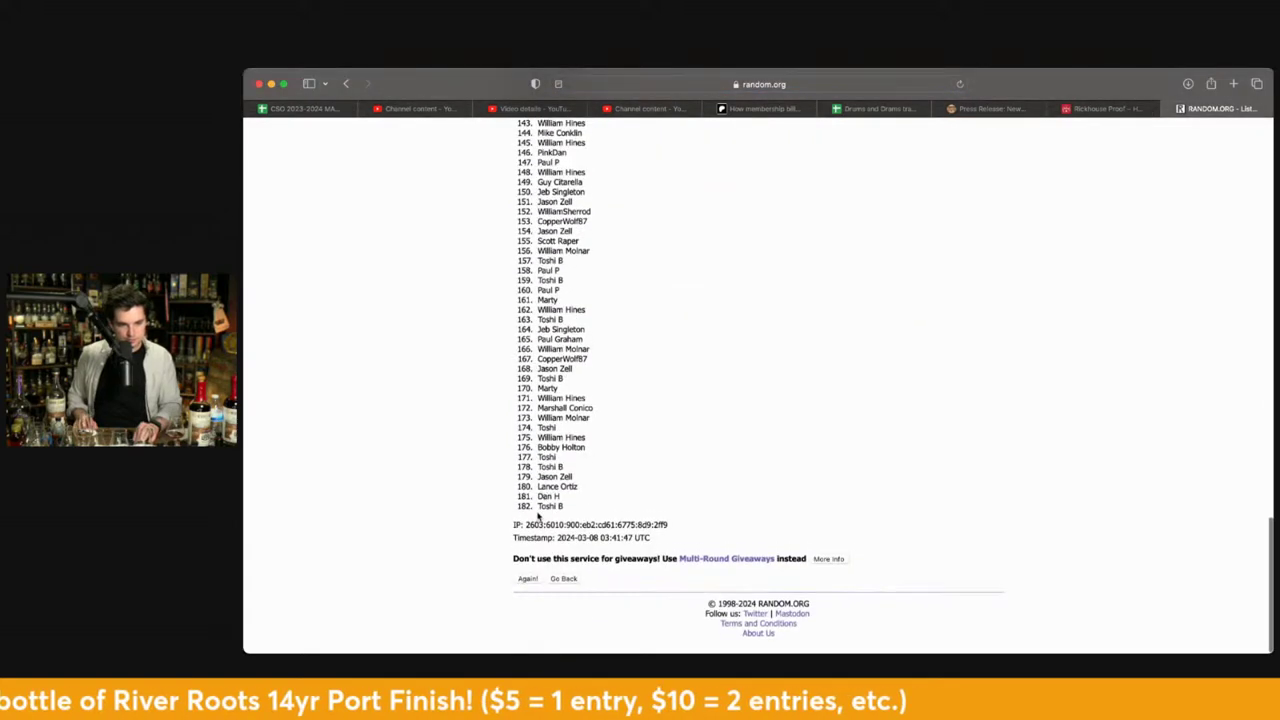
Randomize the entrant list again repeatedly until it has been shuffled seven times.
left_click(528, 580)
scroll(528, 580, "down", 15)
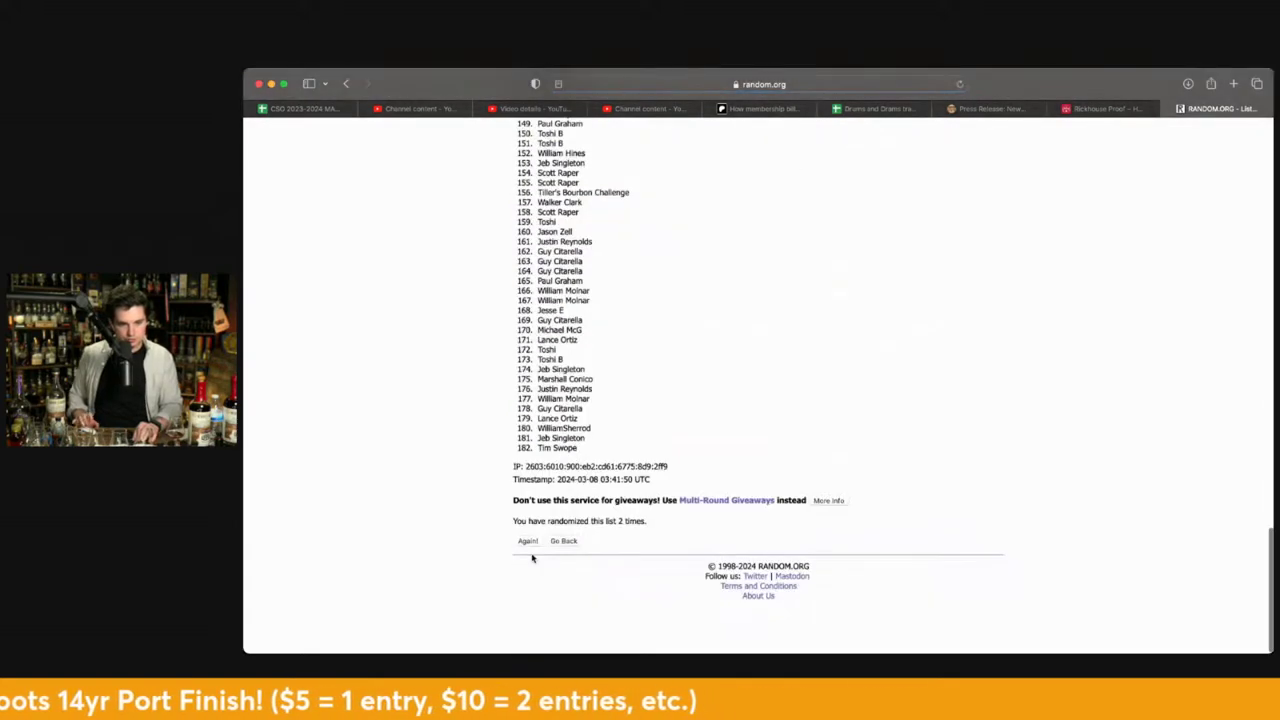
scroll(521, 578, "down", 15)
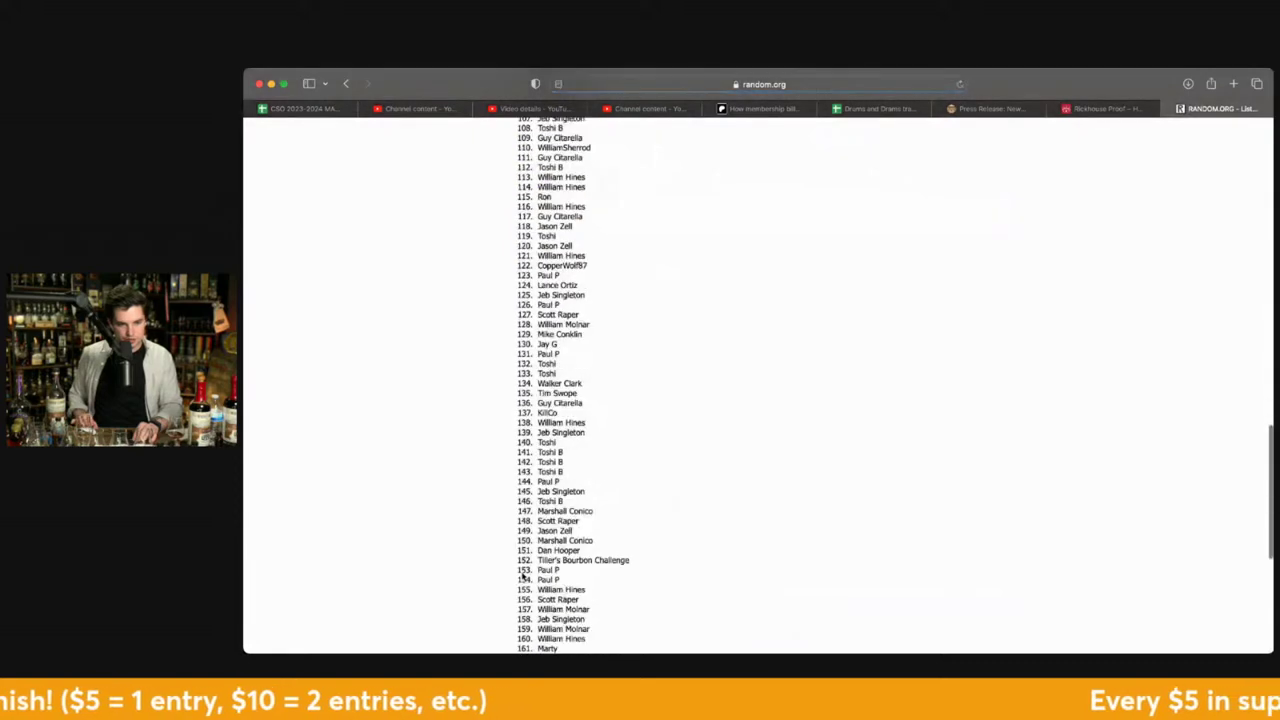
left_click(525, 577)
scroll(521, 578, "down", 15)
left_click(527, 578)
scroll(525, 567, "down", 15)
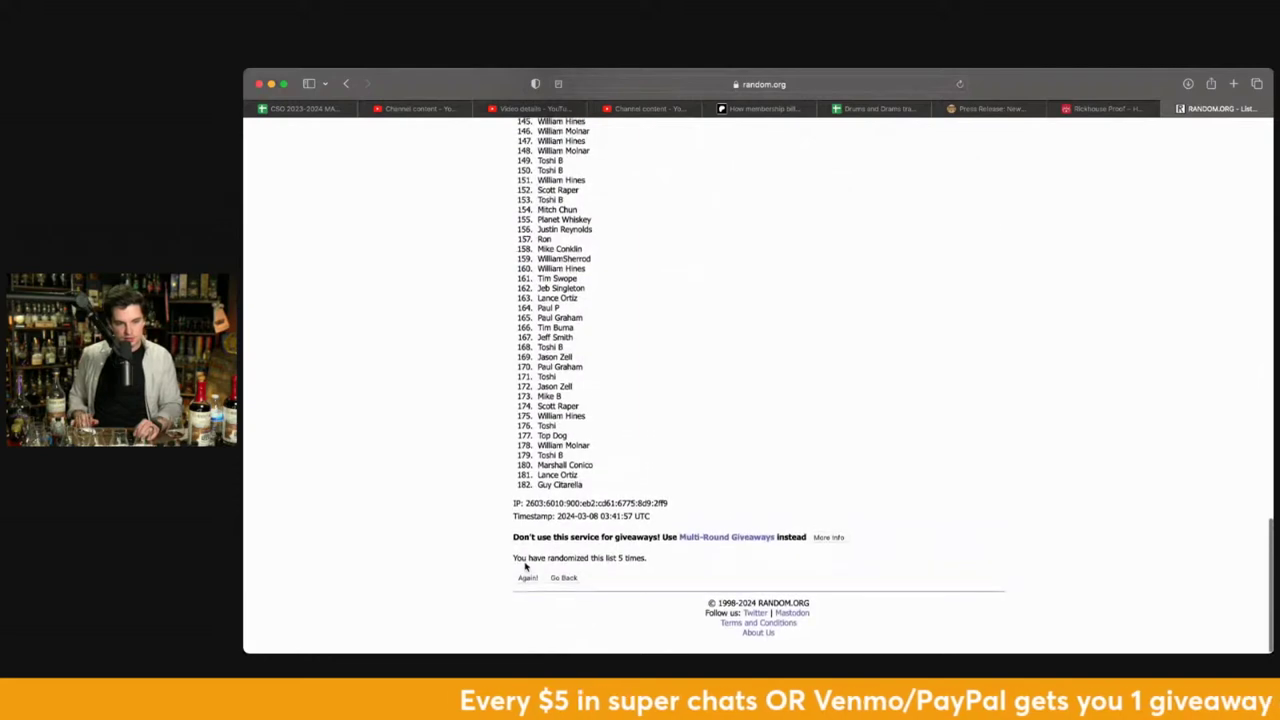
left_click(525, 578)
scroll(523, 575, "down", 15)
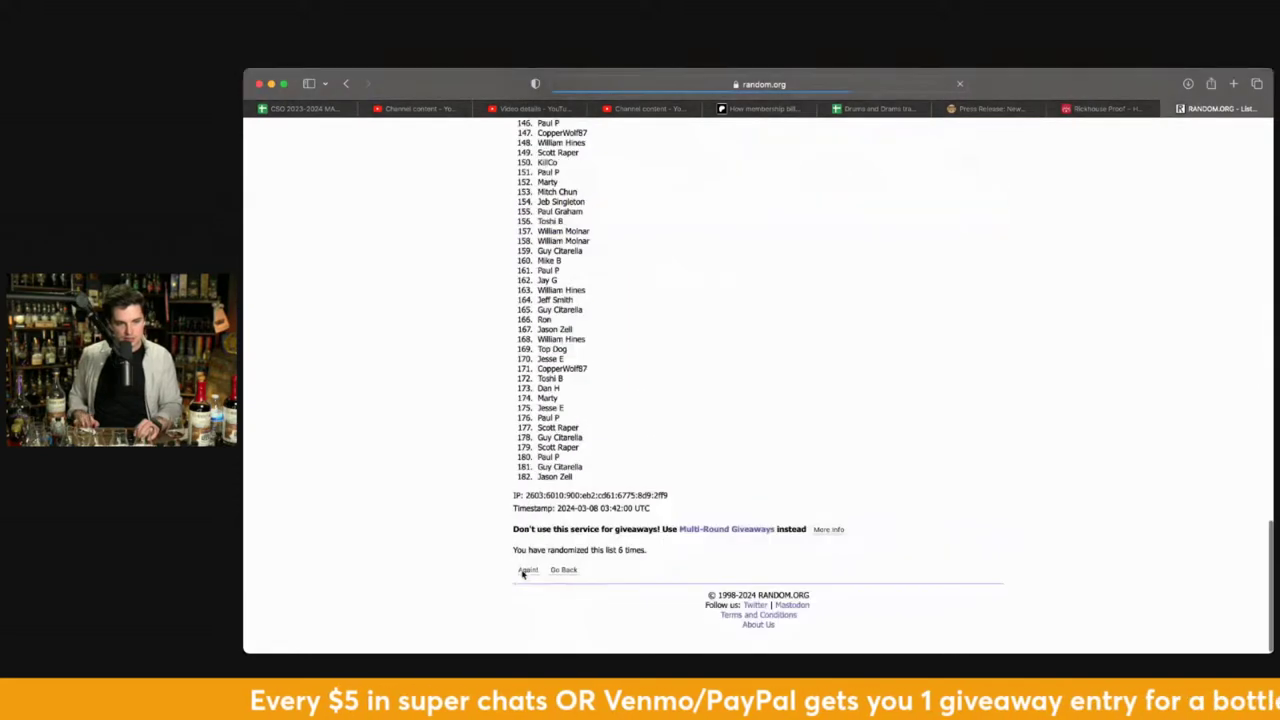
left_click(525, 579)
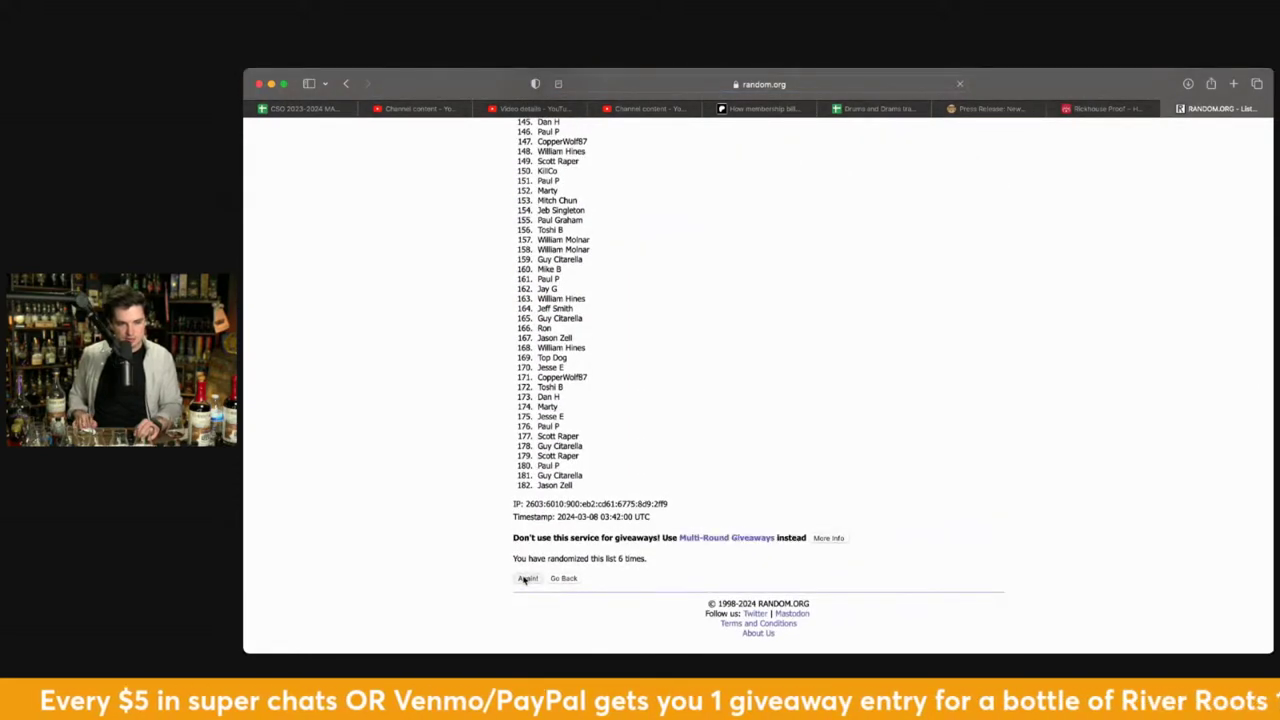
Examine the beginning of the final shuffled list at a larger size and select the name in second place.
scroll(540, 352, "up", 5)
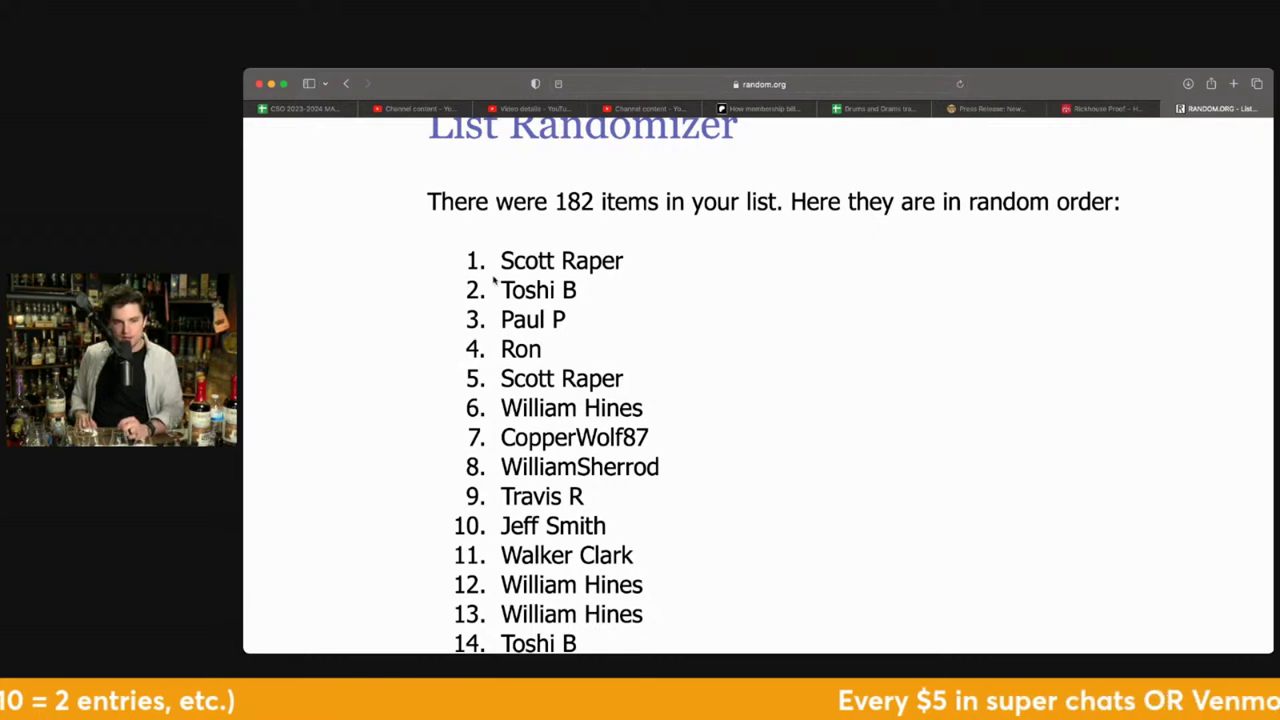
left_click_drag(502, 289, 577, 290)
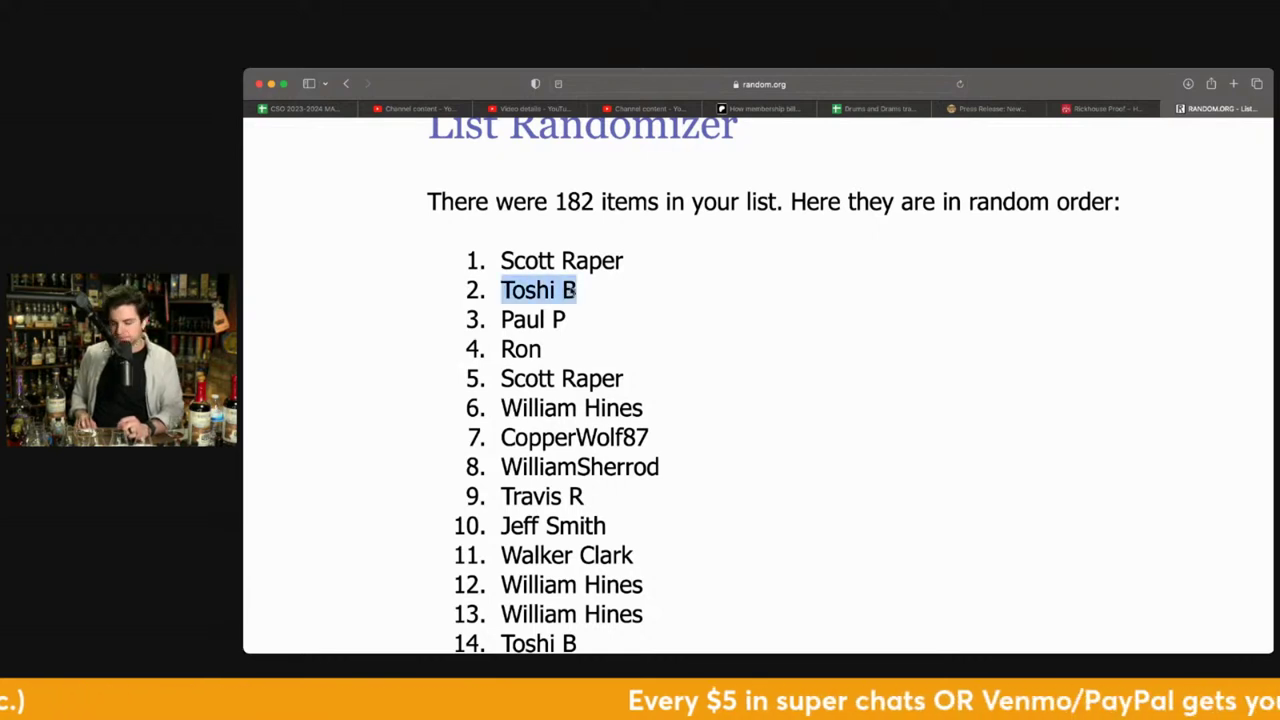